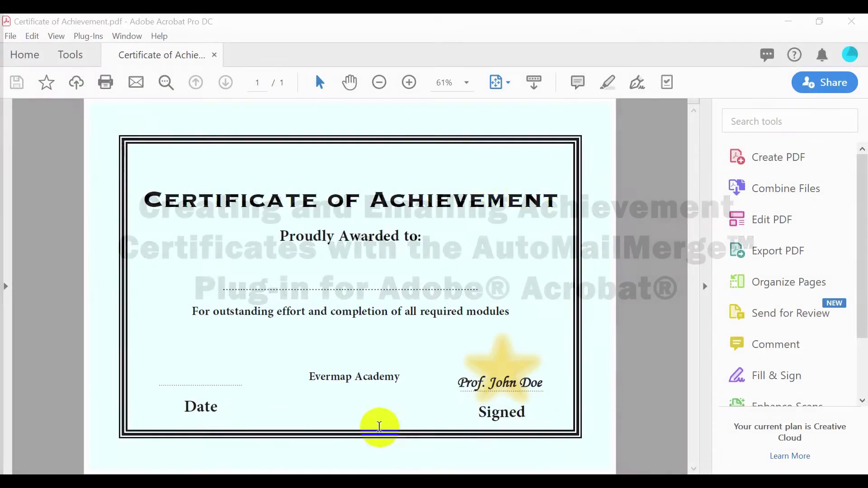
- Turn the open certificate into a form with Prepare Form, using it as the single source file
{"action": "mouse_move", "coordinate": [525, 480]}
{"action": "left_click", "coordinate": [502, 428]}
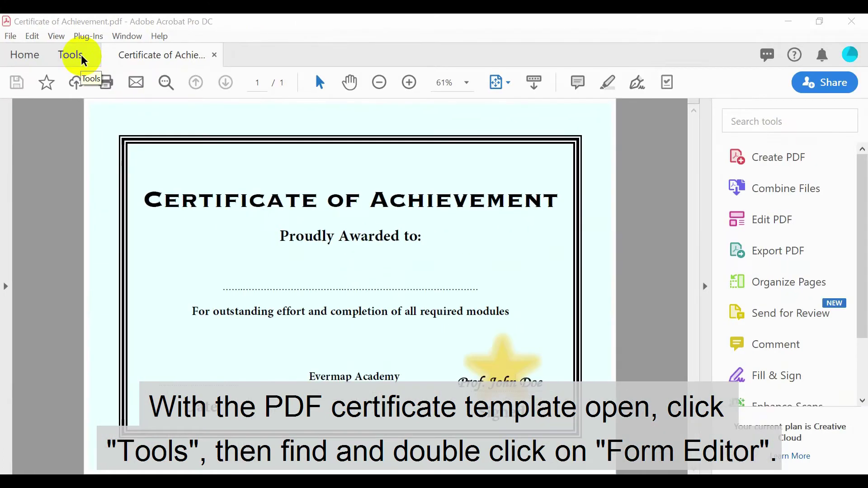
{"action": "left_click", "coordinate": [82, 58]}
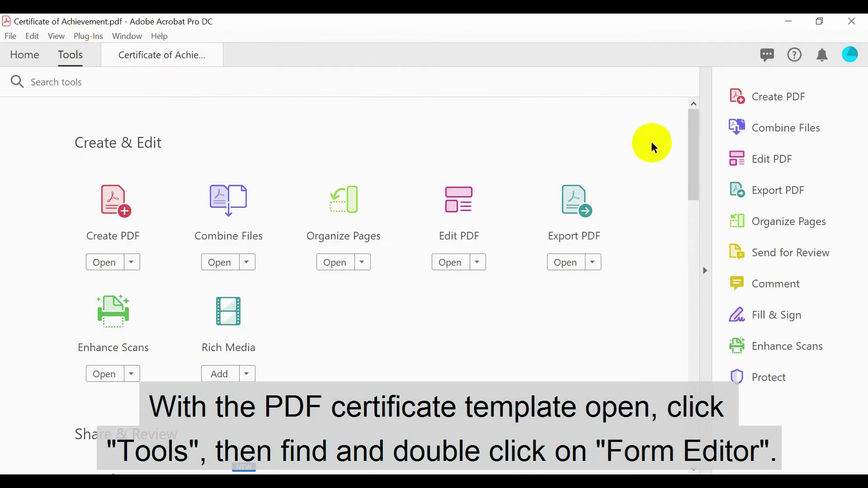
{"action": "left_click_drag", "start_coordinate": [690, 153], "coordinate": [543, 276]}
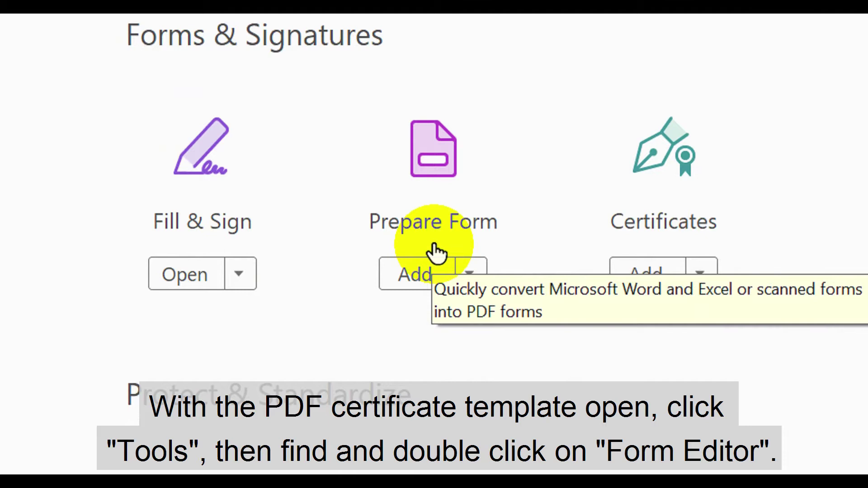
{"action": "left_click", "coordinate": [436, 253]}
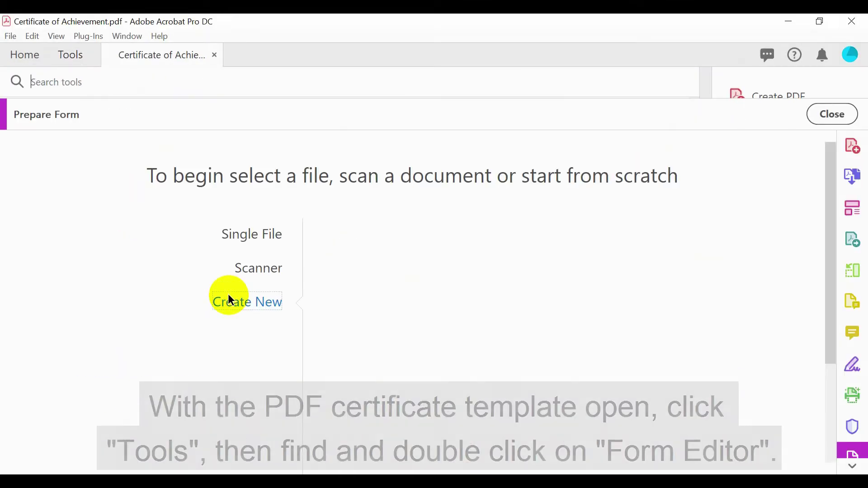
{"action": "left_click", "coordinate": [266, 241]}
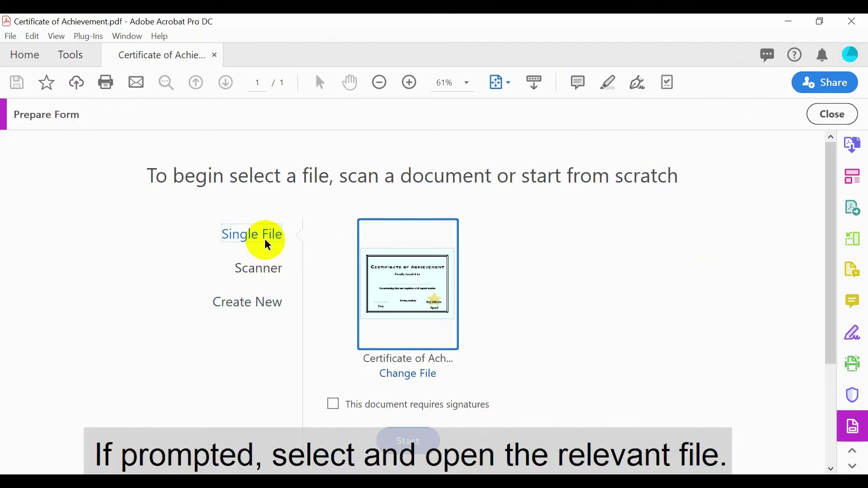
{"action": "left_click", "coordinate": [420, 436]}
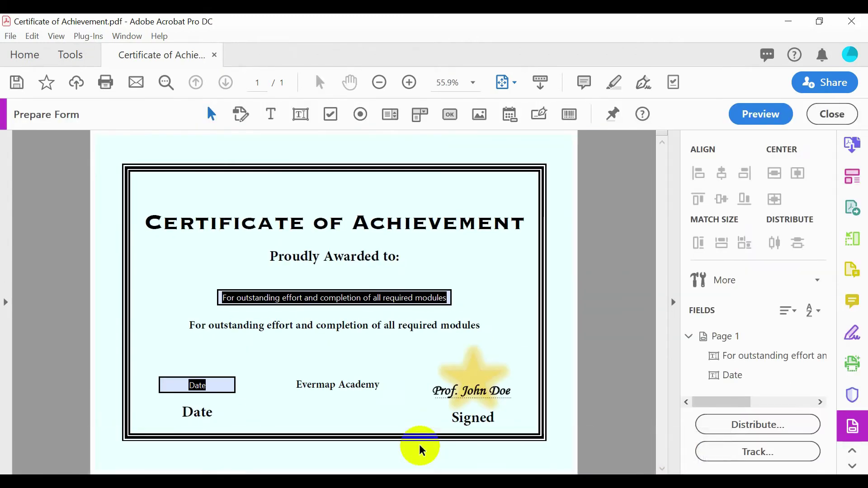
- Delete the two auto-detected form fields from the certificate page
{"action": "left_click_drag", "start_coordinate": [135, 266], "coordinate": [273, 400]}
{"action": "right_click", "coordinate": [265, 299]}
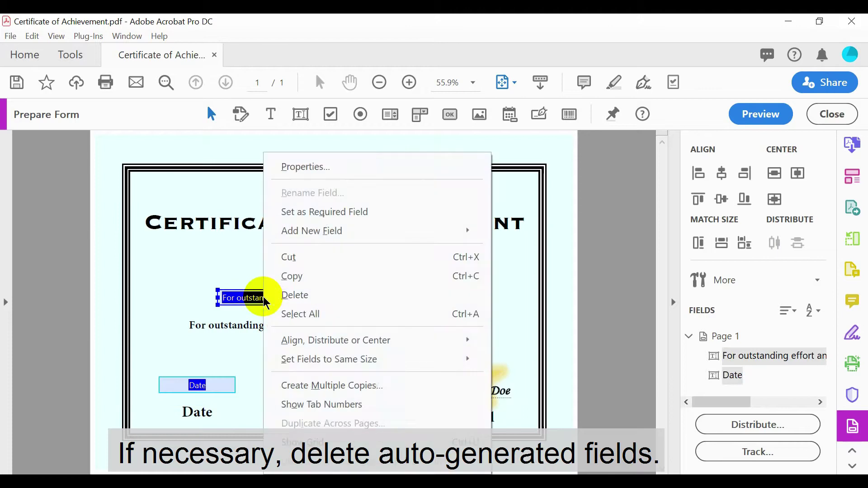
{"action": "left_click", "coordinate": [286, 295]}
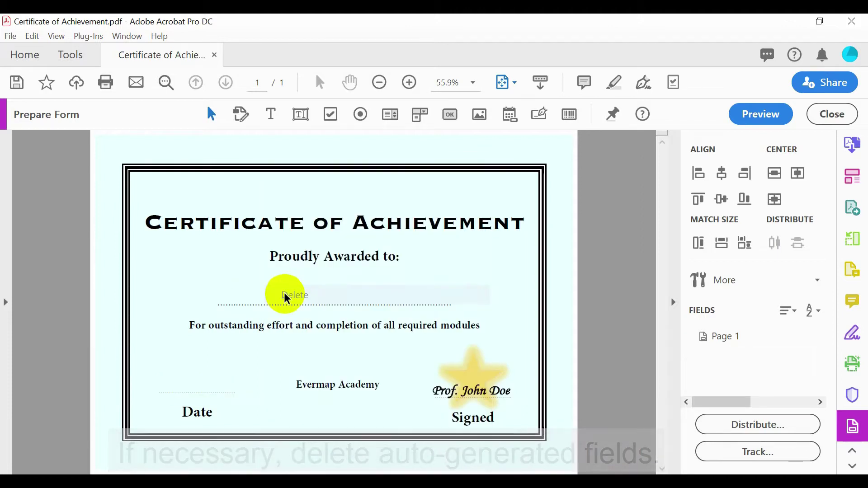
- Place a text field named Name on the recipient line with centre text alignment
{"action": "left_click", "coordinate": [303, 115]}
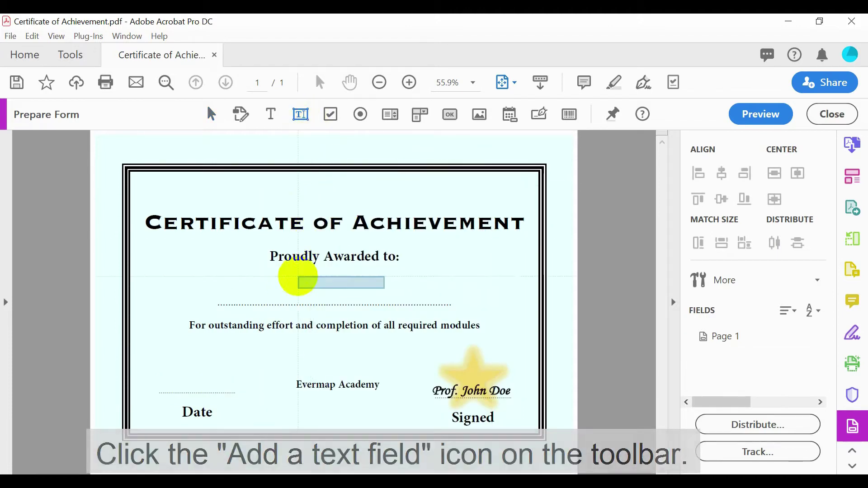
{"action": "left_click", "coordinate": [298, 291]}
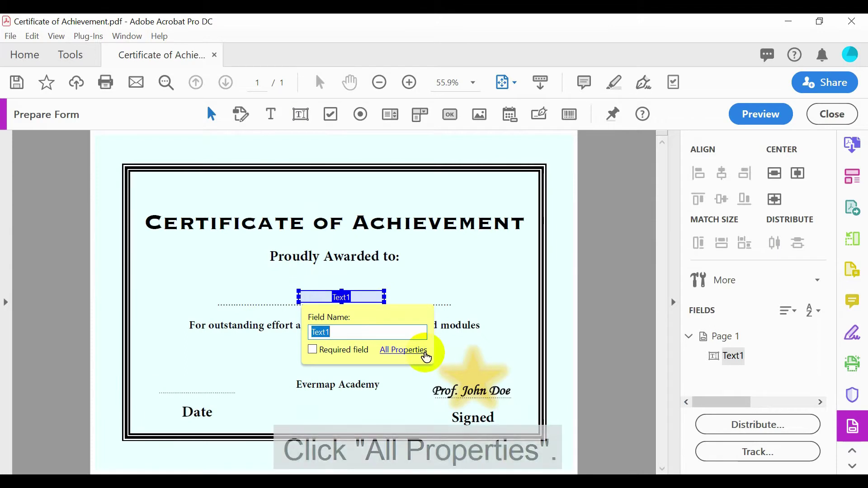
{"action": "left_click", "coordinate": [428, 352]}
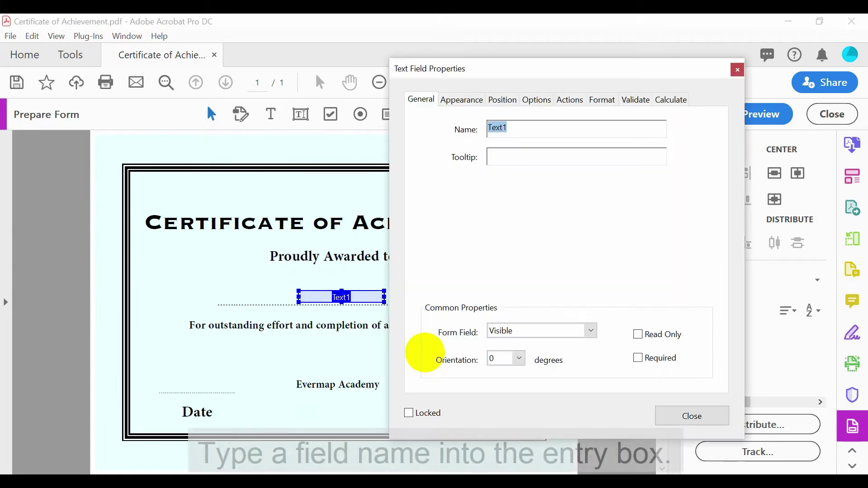
{"action": "type", "text": "Name"}
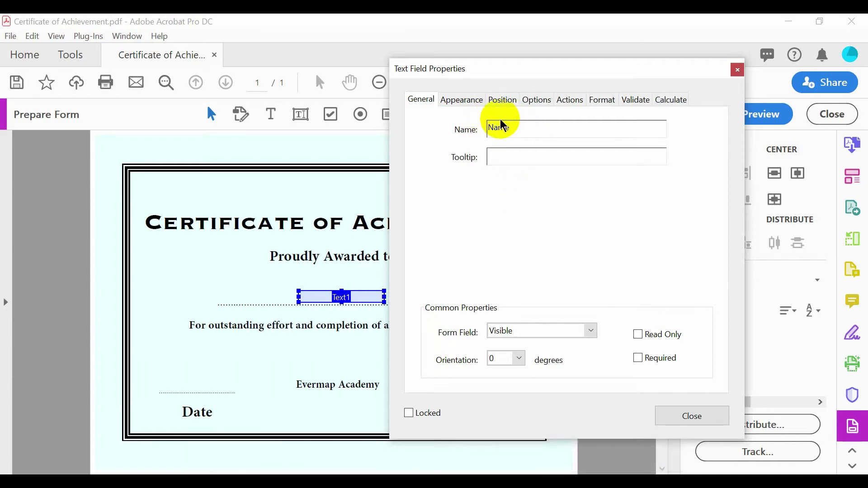
{"action": "left_click", "coordinate": [548, 104]}
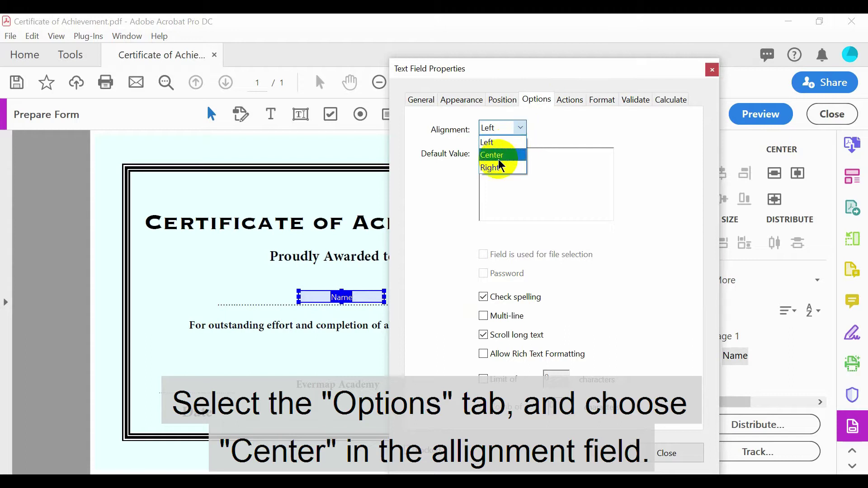
{"action": "left_click", "coordinate": [500, 158]}
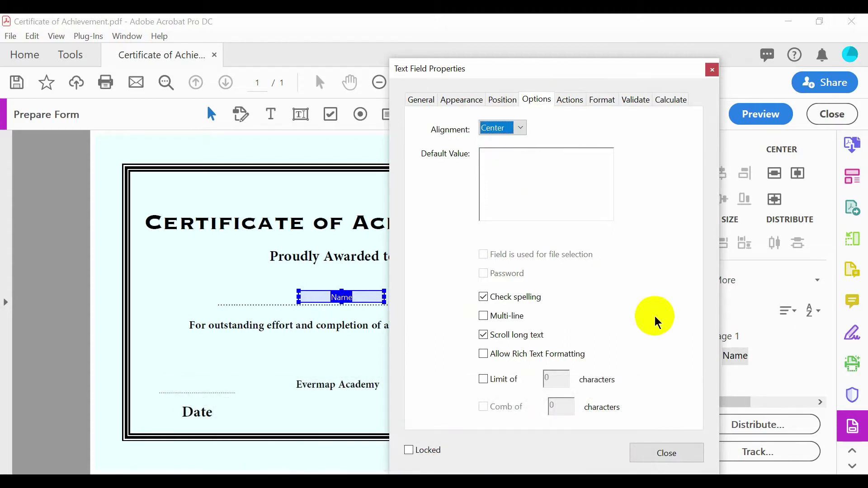
{"action": "left_click", "coordinate": [686, 454]}
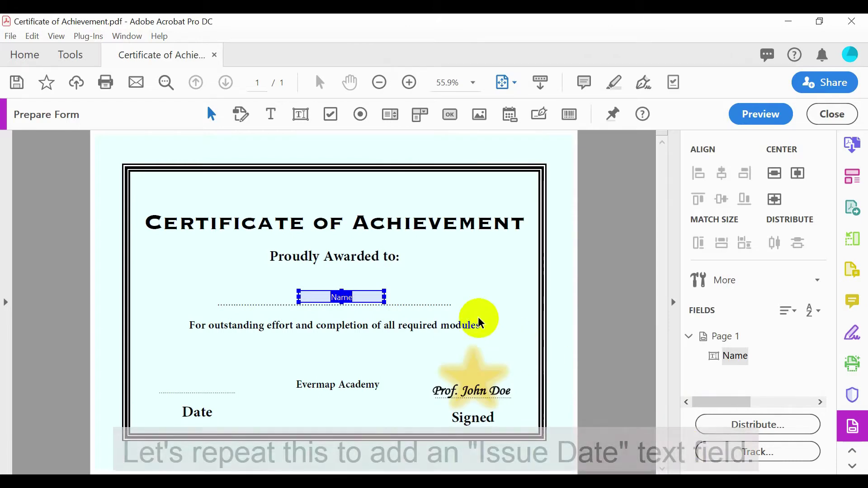
- Add a centre-aligned text field named Issue Date above the Date line
{"action": "left_click", "coordinate": [301, 114]}
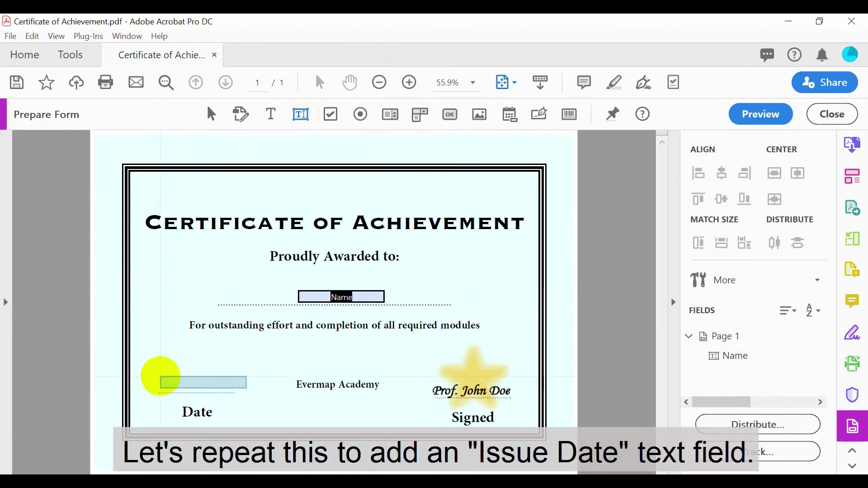
{"action": "left_click", "coordinate": [160, 377]}
{"action": "left_click", "coordinate": [252, 423]}
{"action": "left_click", "coordinate": [421, 100]}
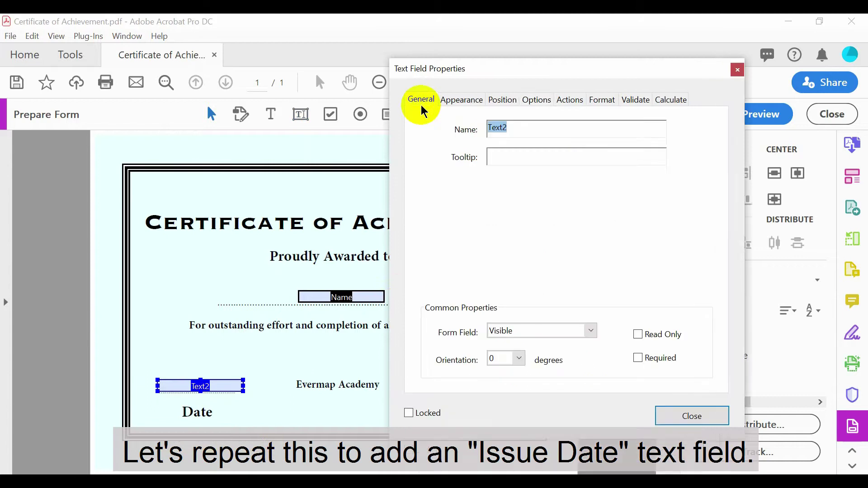
{"action": "key", "text": "BackSpace"}
{"action": "type", "text": "Issue Date"}
{"action": "left_click", "coordinate": [536, 100]}
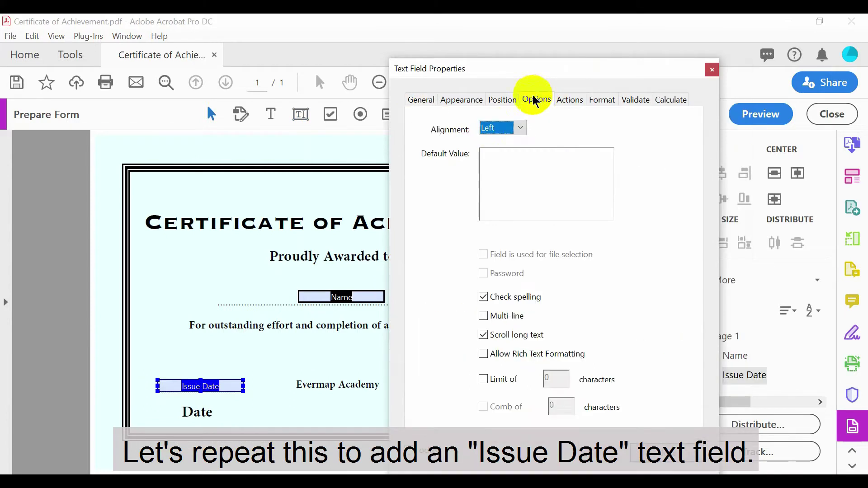
{"action": "left_click", "coordinate": [503, 128]}
{"action": "left_click", "coordinate": [495, 152]}
{"action": "left_click", "coordinate": [656, 452]}
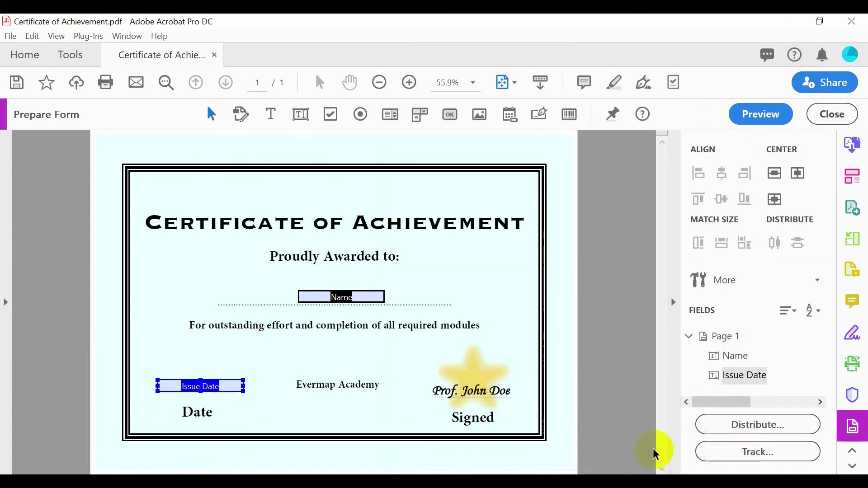
- Stretch the Name field wider and taller to span the dotted recipient line
{"action": "left_click", "coordinate": [332, 295], "text": "ctrl"}
{"action": "left_click", "coordinate": [333, 295]}
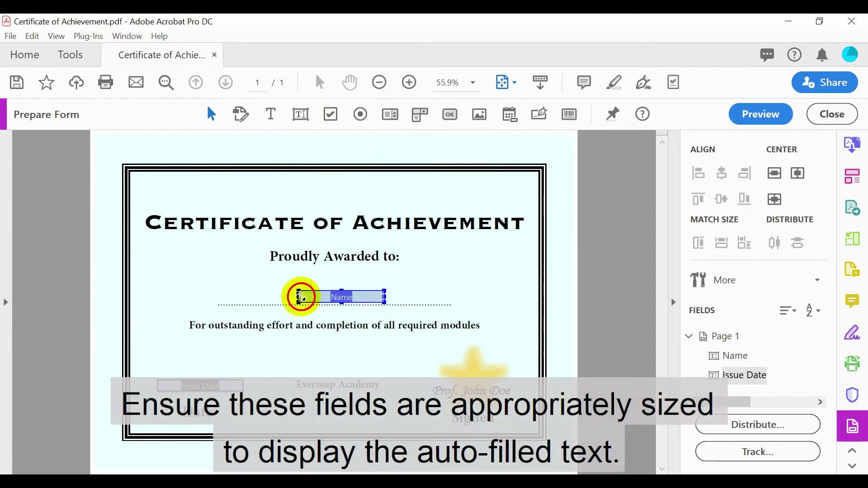
{"action": "left_click_drag", "start_coordinate": [300, 297], "coordinate": [216, 295]}
{"action": "left_click_drag", "start_coordinate": [385, 296], "coordinate": [454, 298]}
{"action": "left_click_drag", "start_coordinate": [335, 288], "coordinate": [335, 277]}
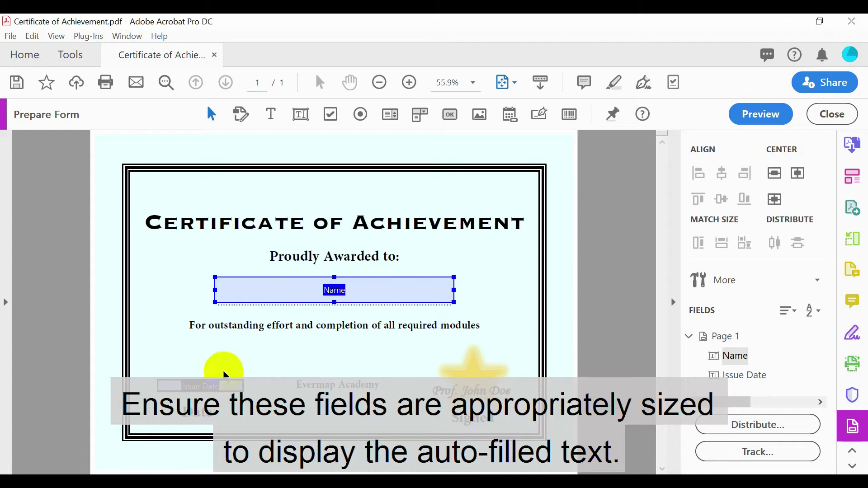
{"action": "left_click", "coordinate": [224, 376]}
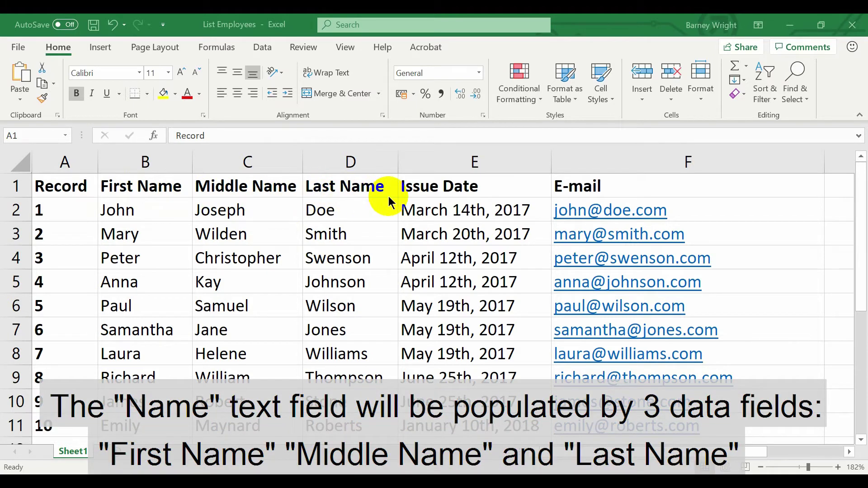
- Switch from the List Employees workbook back to Certificate of Achievement FORM.pdf in Acrobat
{"action": "key", "text": "alt+Tab"}
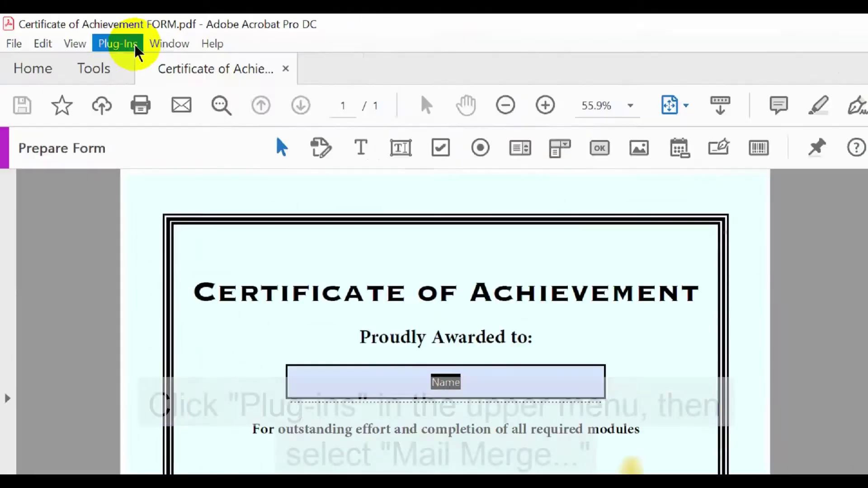
- Launch Plug-Ins > Mail Merge and open the Edit Settings data source page
{"action": "left_click", "coordinate": [136, 45]}
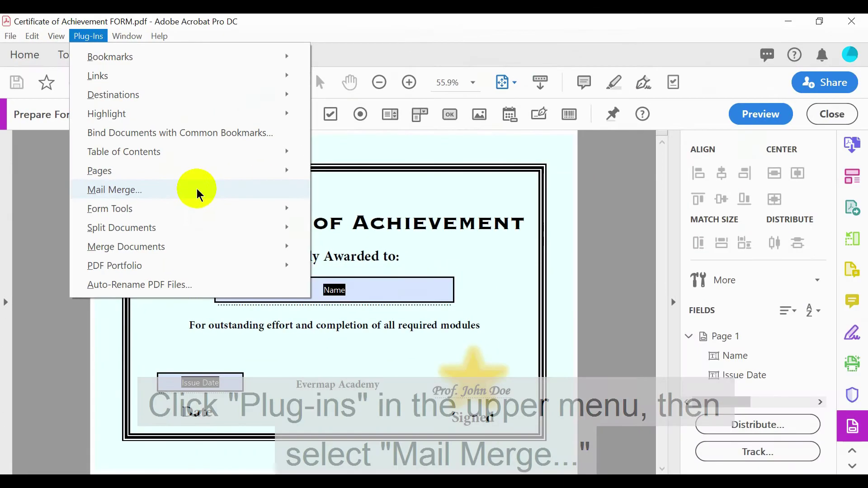
{"action": "left_click", "coordinate": [393, 246]}
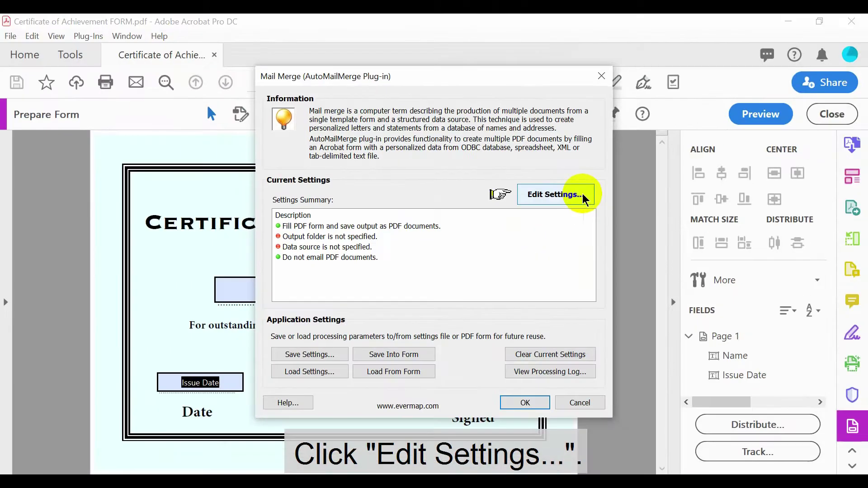
{"action": "left_click", "coordinate": [435, 248]}
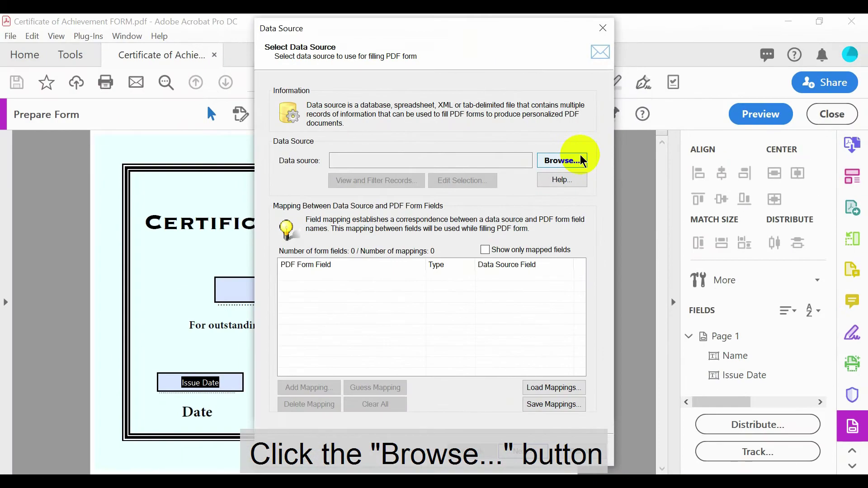
- Load C:\Documents\List Employees.xlsx as a Microsoft Excel Worksheet data source
{"action": "left_click", "coordinate": [583, 161]}
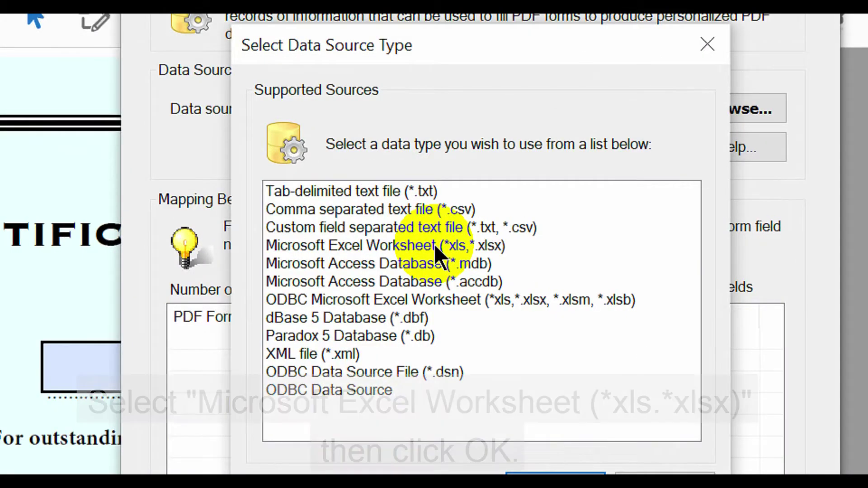
{"action": "left_click", "coordinate": [435, 244]}
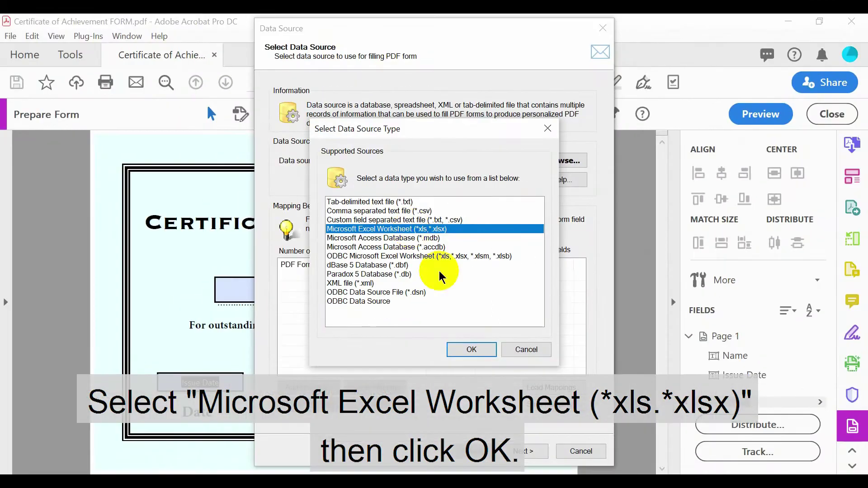
{"action": "left_click", "coordinate": [482, 352]}
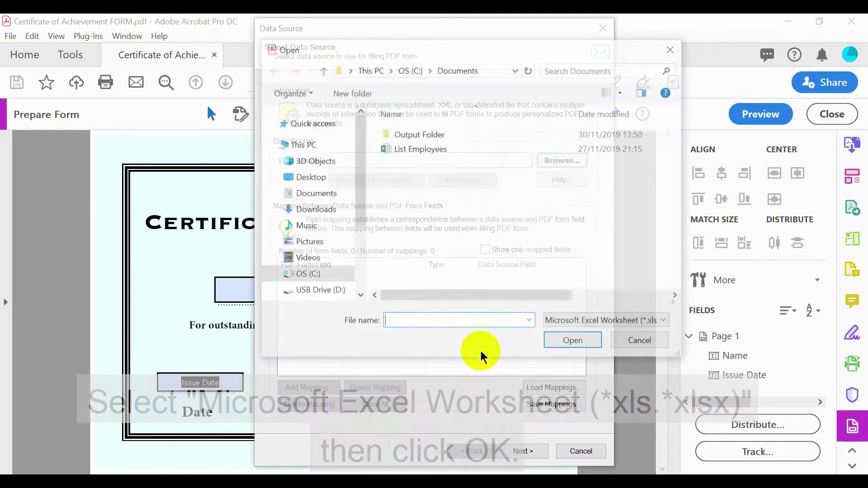
{"action": "left_click", "coordinate": [447, 153]}
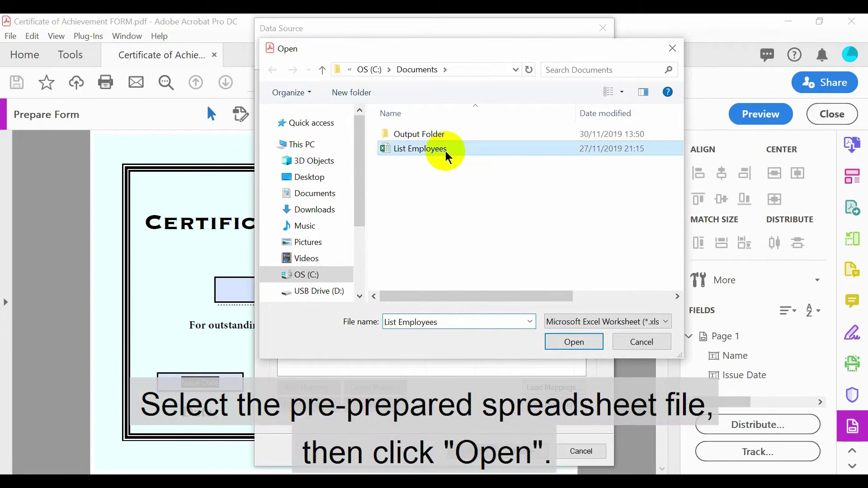
{"action": "left_click", "coordinate": [581, 347]}
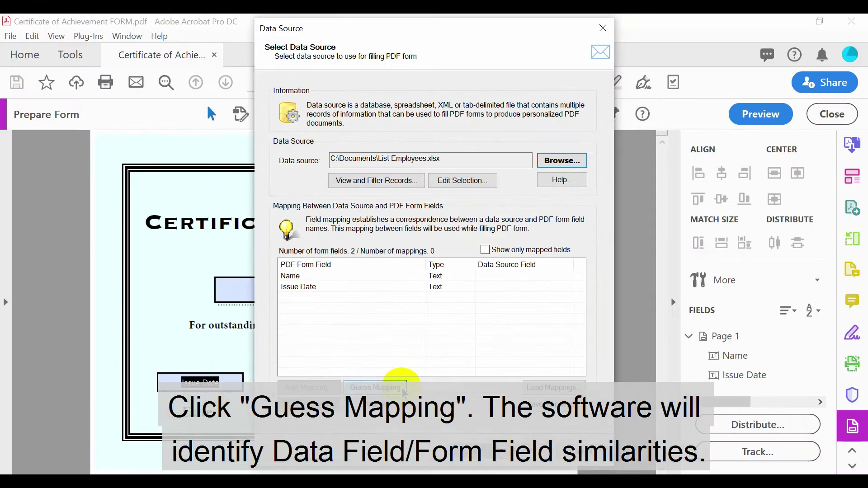
- Run Guess Mapping and confirm, linking Issue Date to its spreadsheet column
{"action": "left_click", "coordinate": [435, 301]}
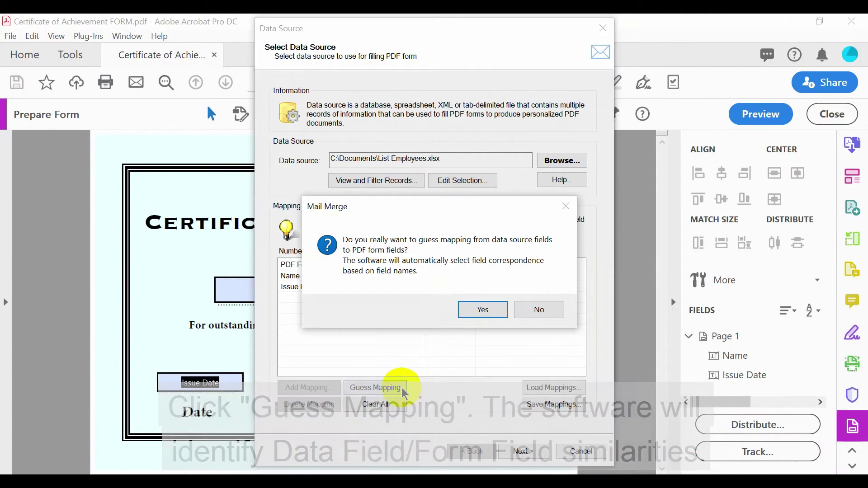
{"action": "left_click", "coordinate": [504, 312]}
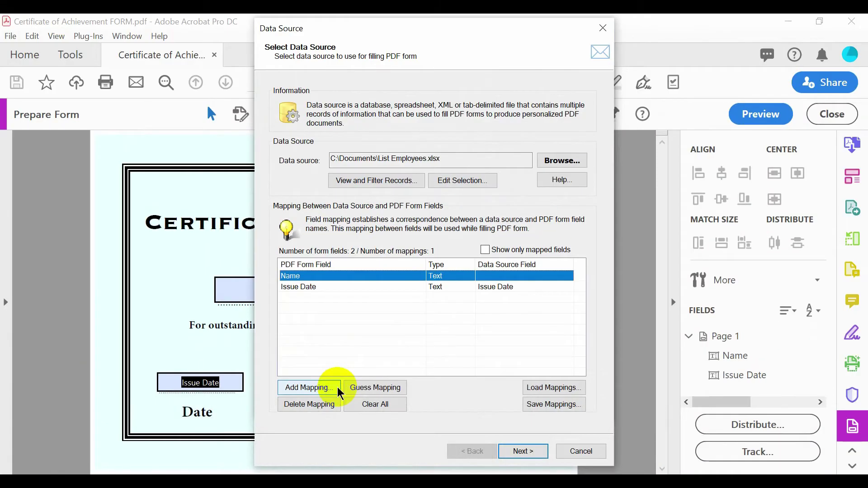
- Map the Name field to the composite expression [First Name] [Middle Name] [Last Name]
{"action": "left_click", "coordinate": [434, 301]}
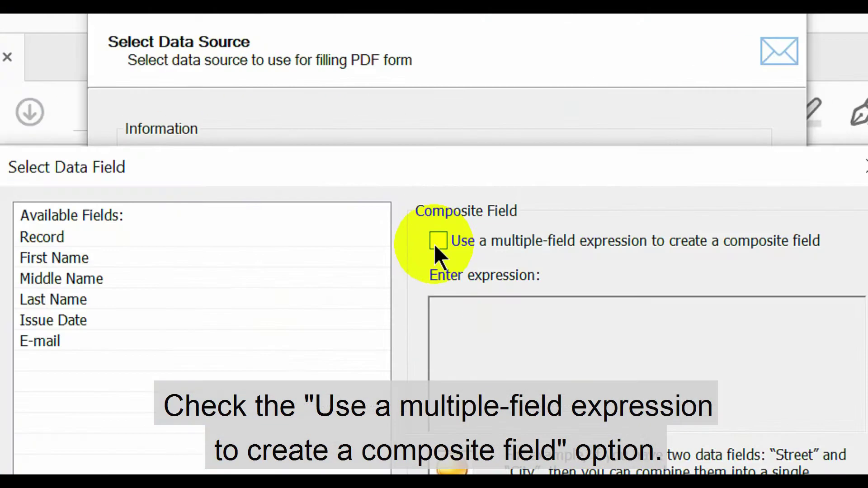
{"action": "left_click", "coordinate": [436, 245]}
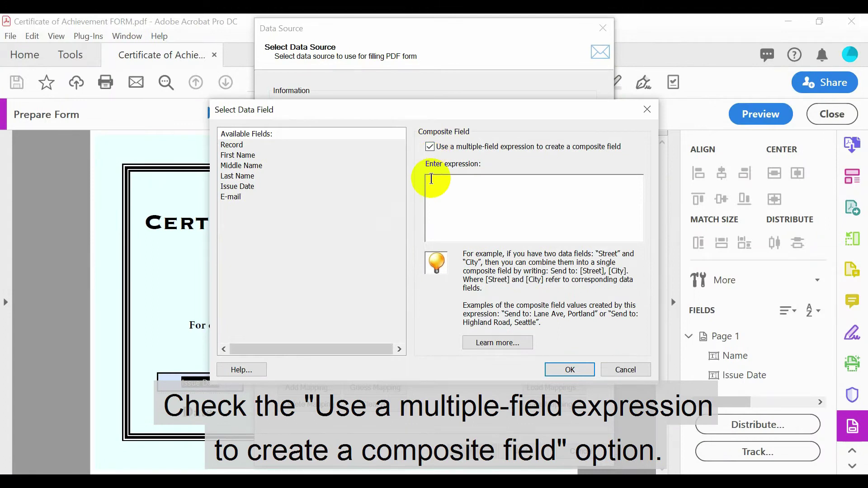
{"action": "left_click", "coordinate": [432, 179]}
{"action": "type", "text": "["}
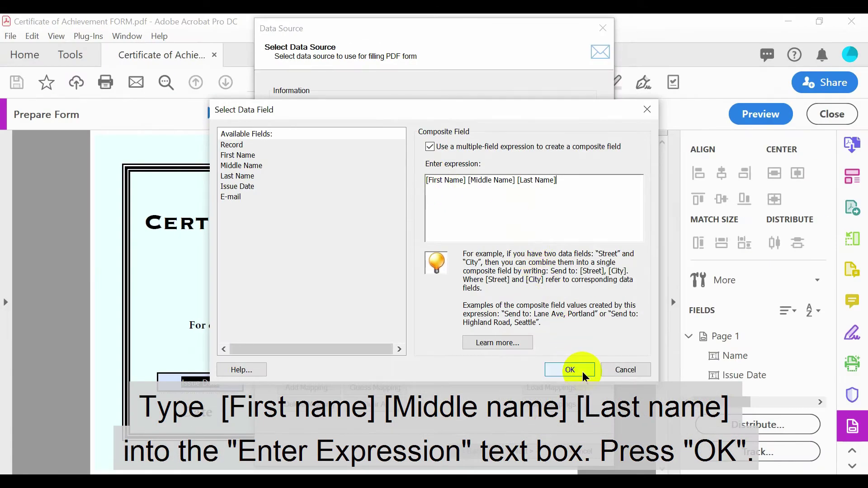
{"action": "left_click", "coordinate": [579, 370]}
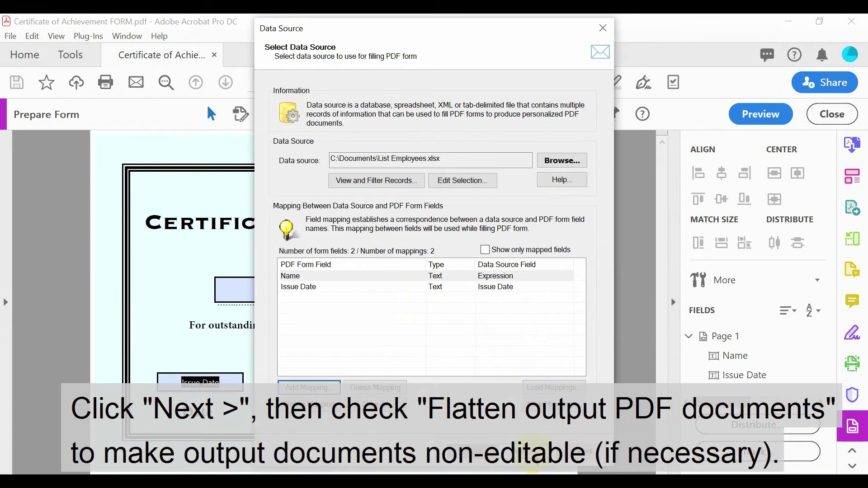
- Save each copy as a separate PDF in C:\Documents\Output Folder named Form Filename_[Last Name]
{"action": "left_click", "coordinate": [533, 453]}
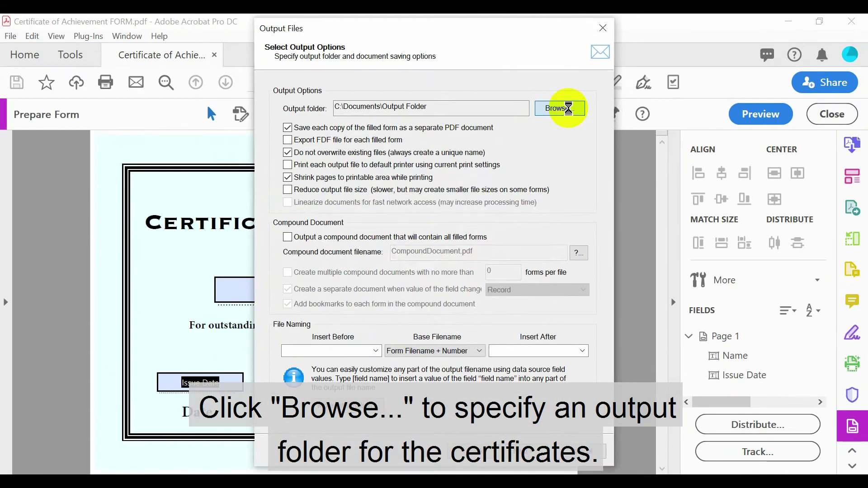
{"action": "left_click", "coordinate": [417, 203]}
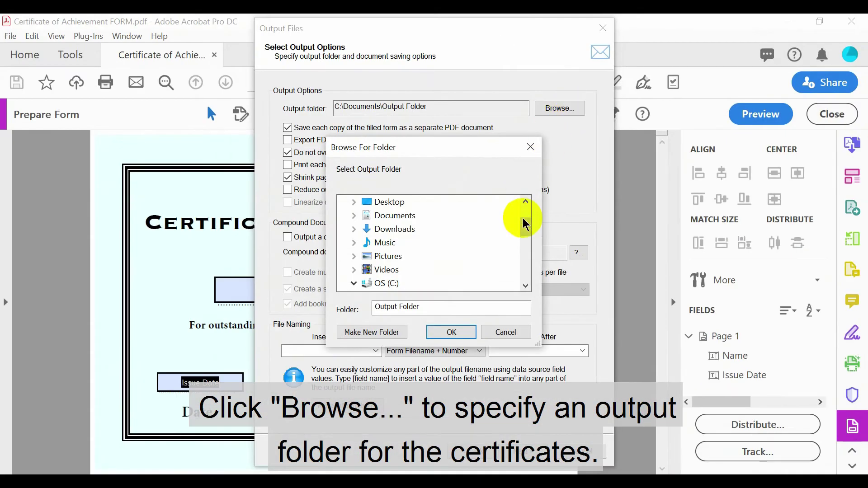
{"action": "left_click_drag", "start_coordinate": [523, 223], "coordinate": [524, 248]}
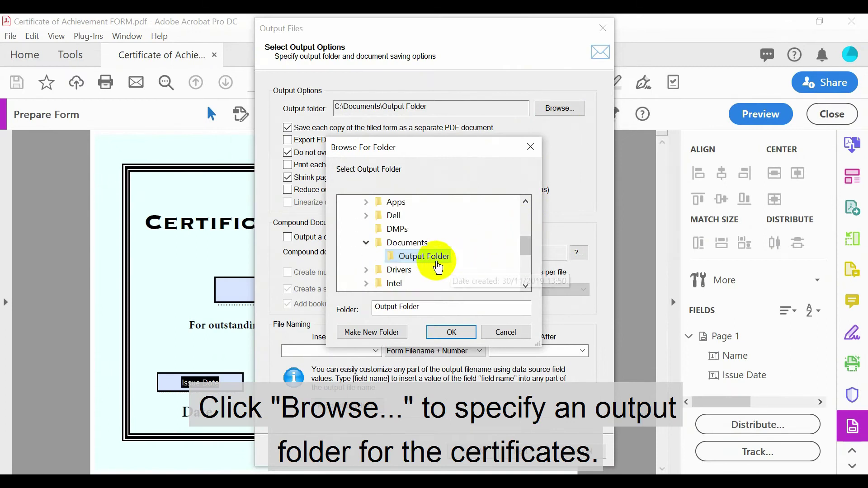
{"action": "left_click", "coordinate": [451, 333]}
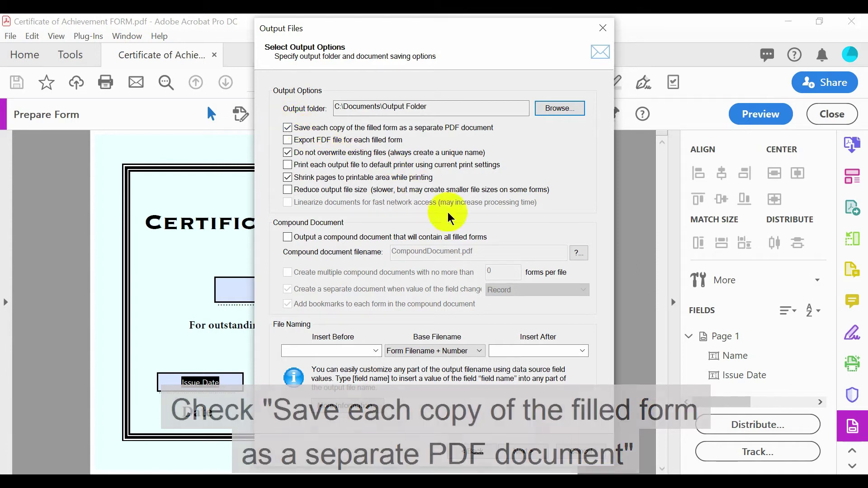
{"action": "left_click", "coordinate": [480, 352]}
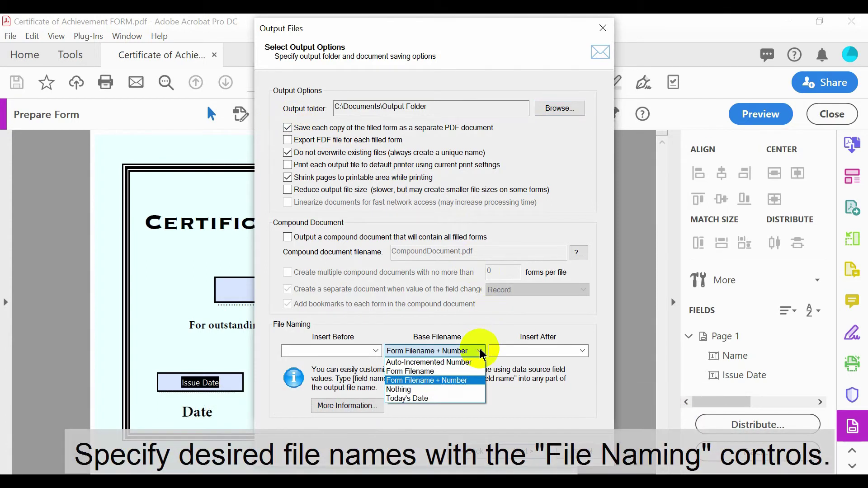
{"action": "left_click", "coordinate": [450, 372]}
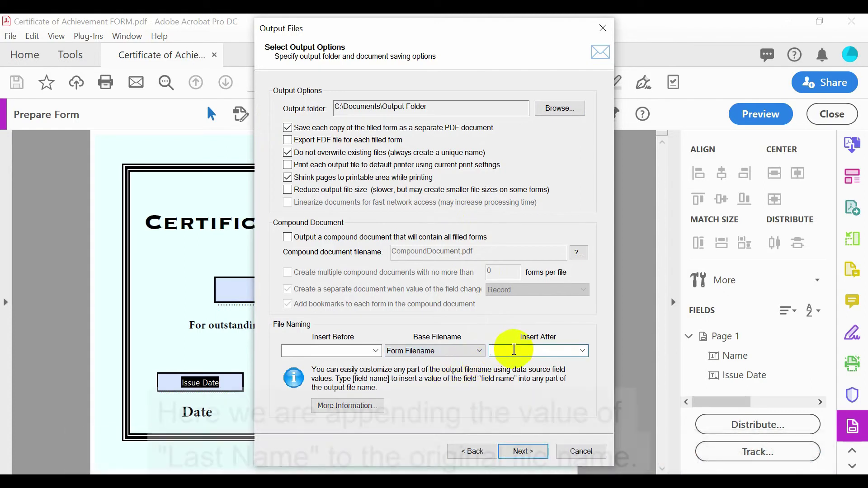
{"action": "type", "text": "_[Last Name"}
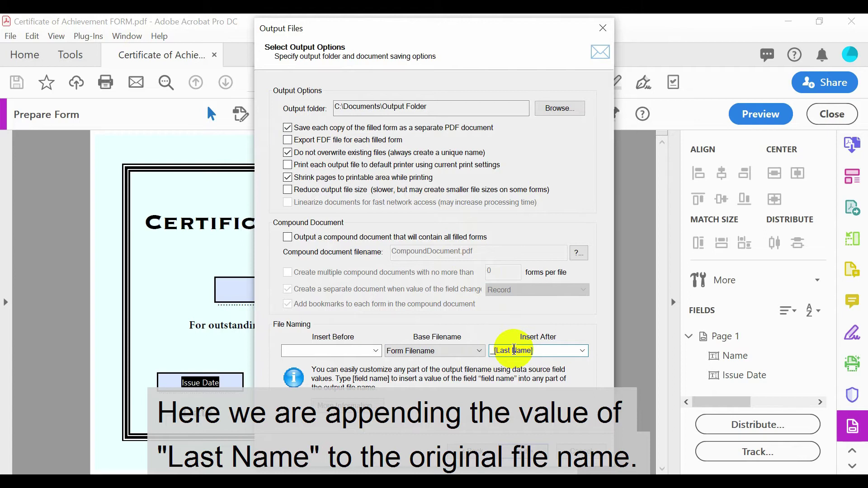
- Skip watermarks and enable e-mailing each certificate to the E-mail column address
{"action": "left_click", "coordinate": [543, 452]}
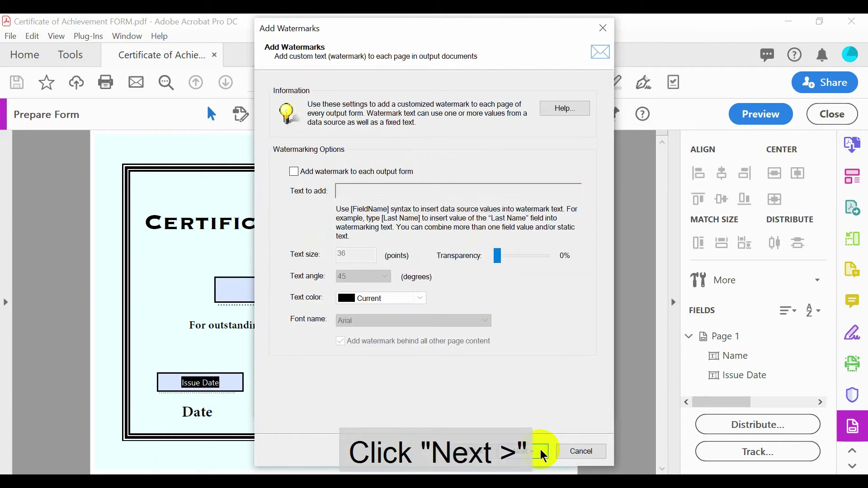
{"action": "left_click", "coordinate": [543, 452]}
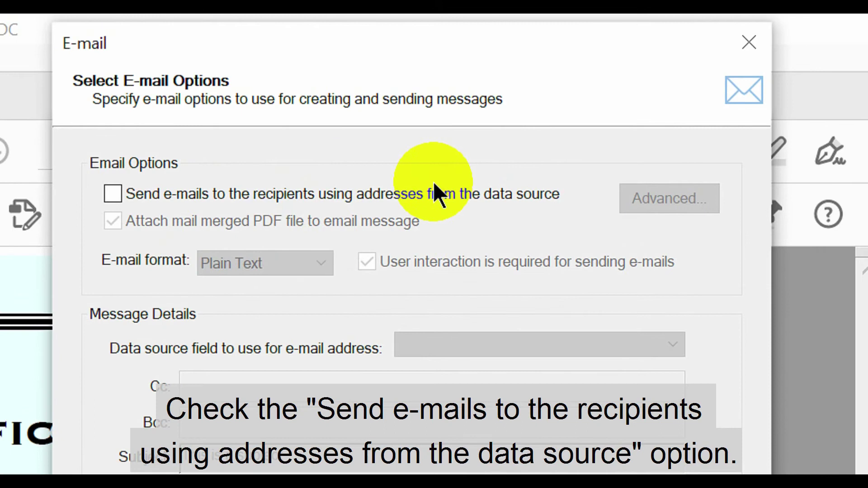
{"action": "left_click", "coordinate": [113, 194]}
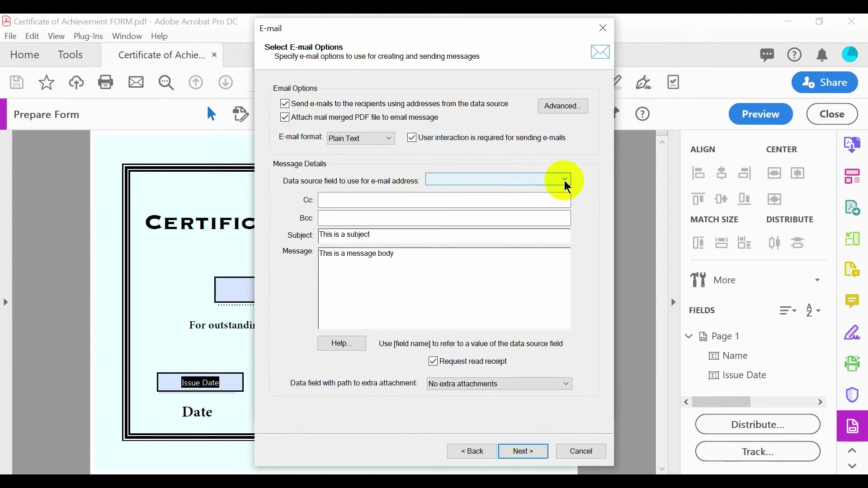
{"action": "left_click", "coordinate": [567, 183]}
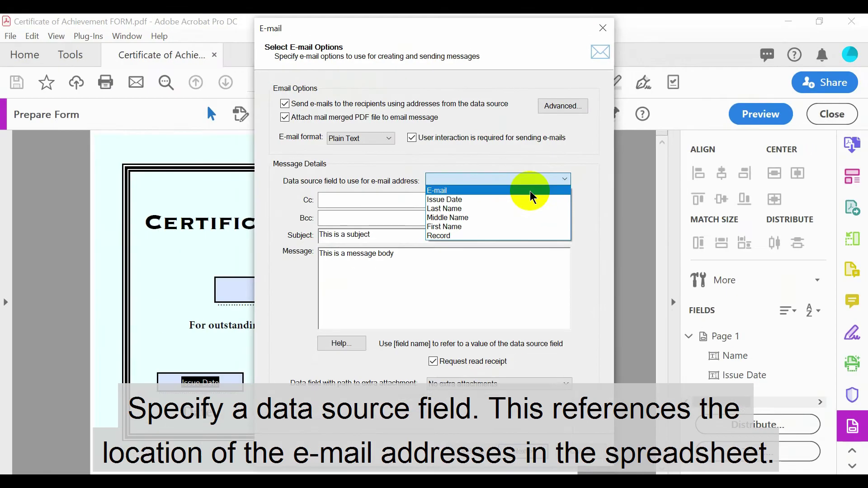
{"action": "left_click", "coordinate": [434, 246]}
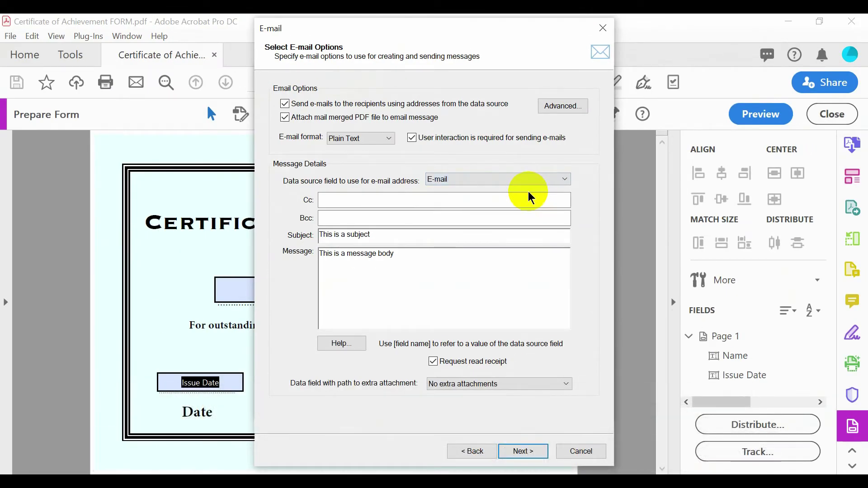
- Set the subject to 'Certificate of Achievement' and replace the placeholder message with a personalized one
{"action": "left_click_drag", "start_coordinate": [415, 234], "coordinate": [287, 232]}
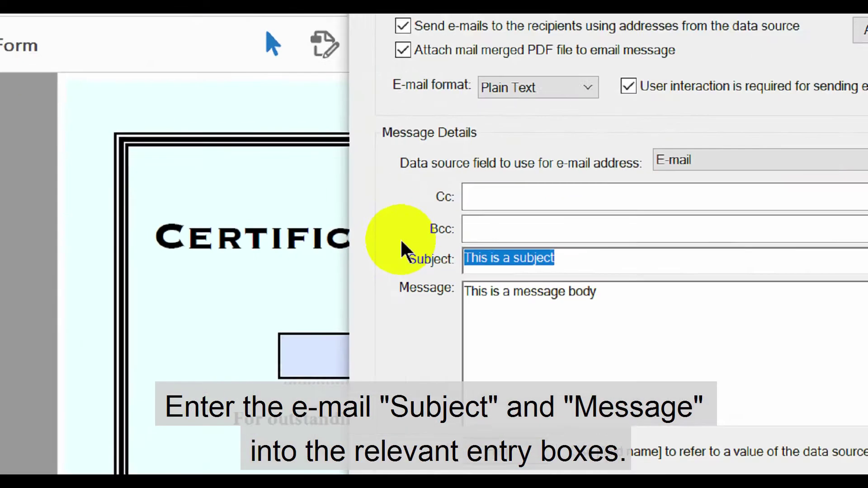
{"action": "type", "text": "Certificate of Achievement"}
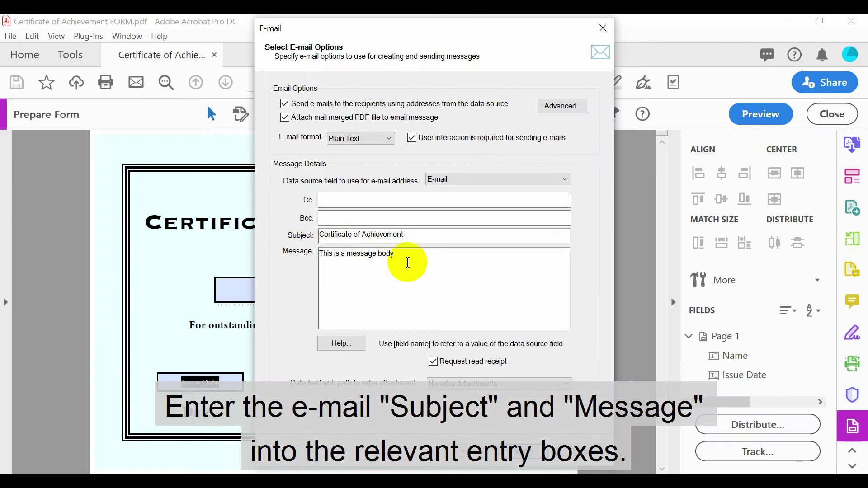
{"action": "left_click_drag", "start_coordinate": [408, 262], "coordinate": [287, 265]}
{"action": "key", "text": "BackSpace"}
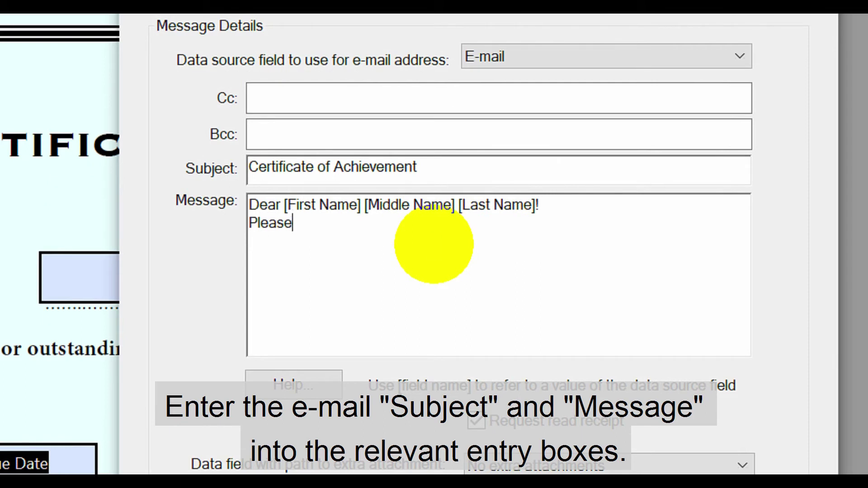
{"action": "type", "text": "e of Achievement."}
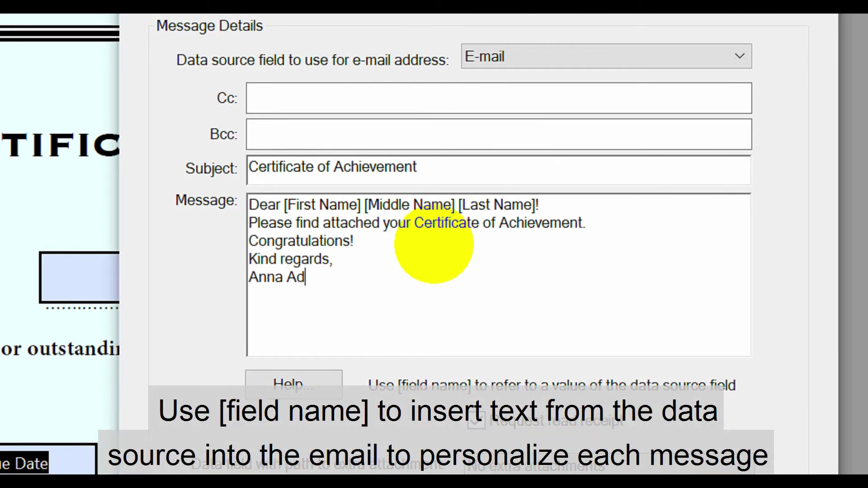
{"action": "type", "text": "Chief Coordinator"}
{"action": "key", "text": "Return"}
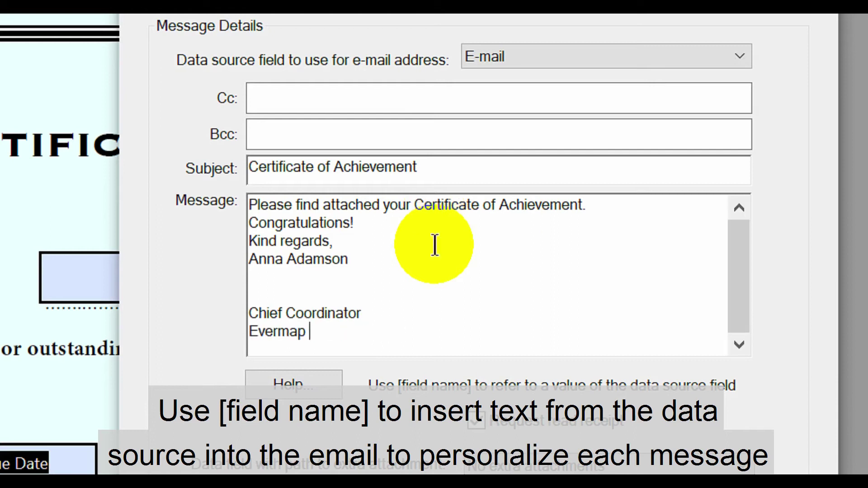
{"action": "scroll", "coordinate": [435, 246], "scroll_direction": "up", "scroll_amount": 1}
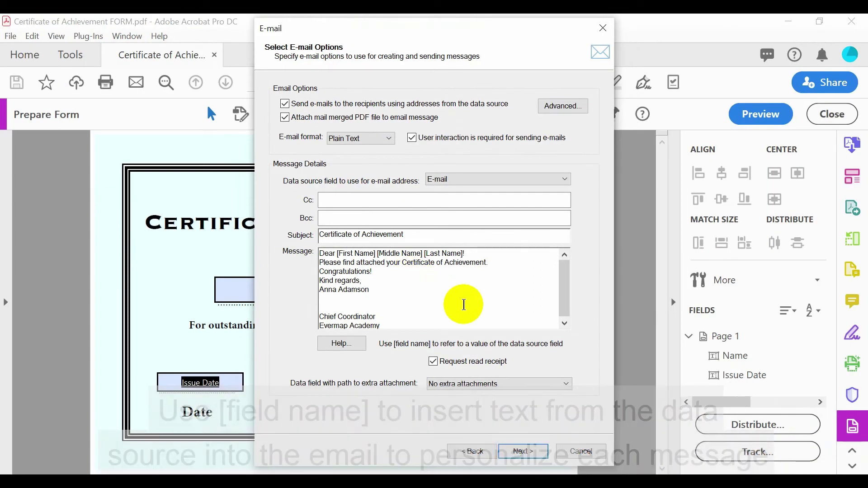
- Keep 'Use Your Default E-mail Program (MAPI)' and complete the Mail Merge wizard
{"action": "left_click", "coordinate": [542, 455]}
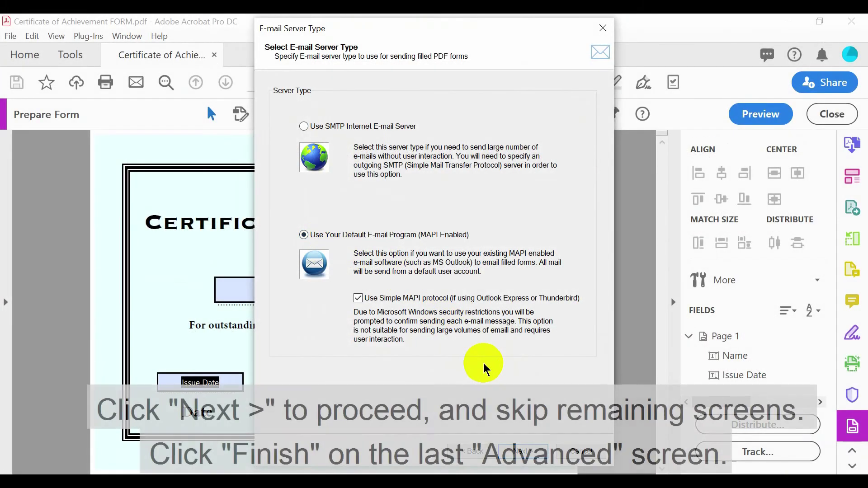
{"action": "left_click", "coordinate": [521, 451]}
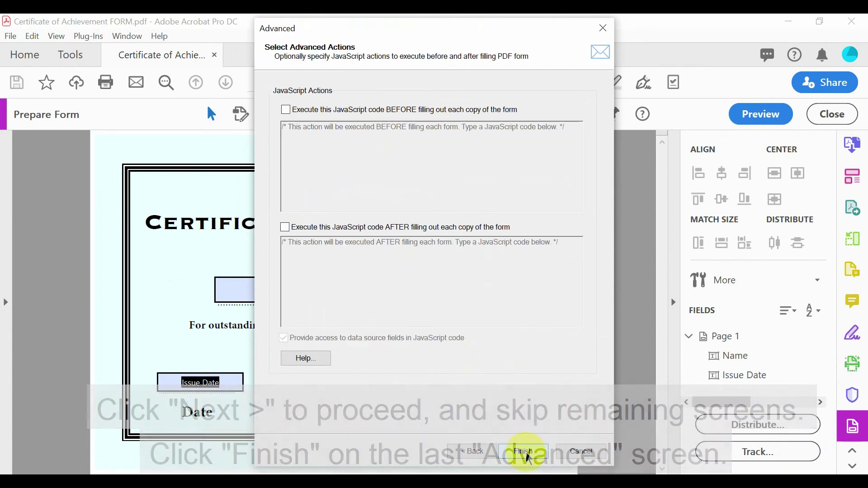
{"action": "left_click", "coordinate": [540, 455]}
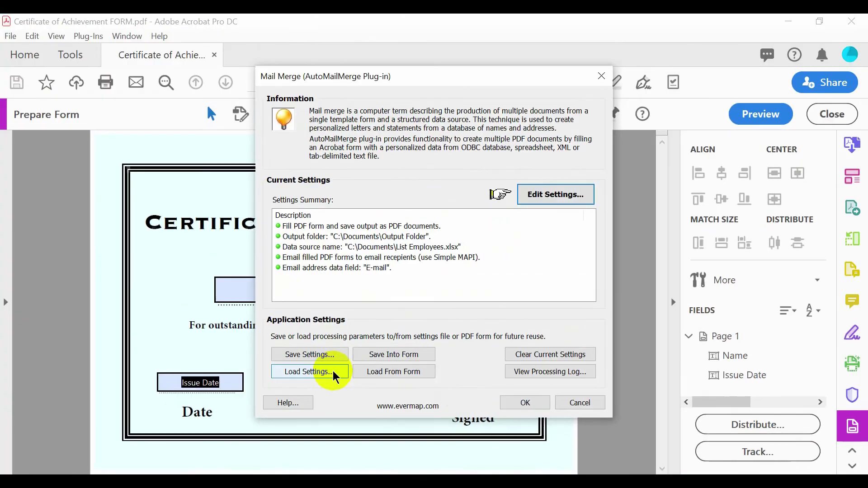
- Run the mail merge with the List Employees.xlsx data and send the certificate e-mails
{"action": "left_click", "coordinate": [533, 406]}
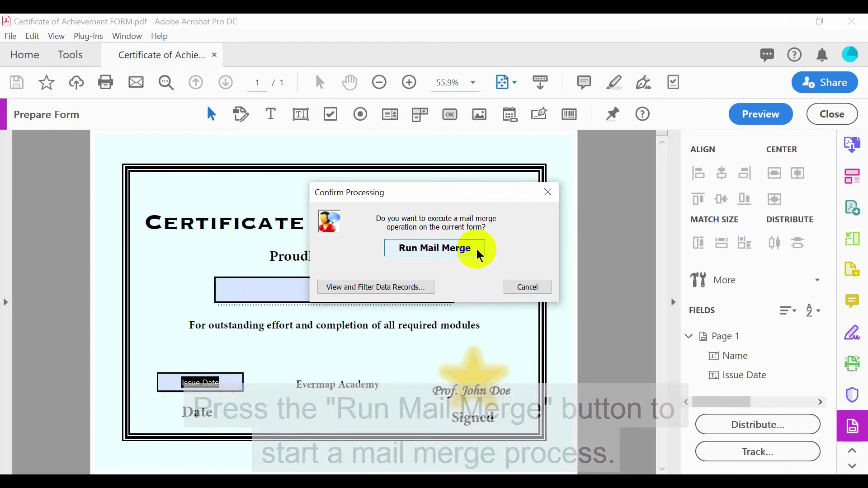
{"action": "left_click", "coordinate": [434, 244]}
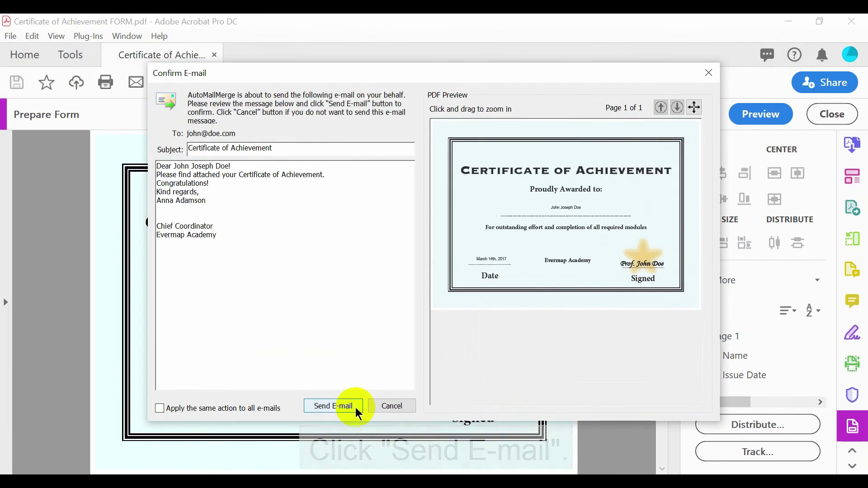
{"action": "left_click", "coordinate": [356, 408]}
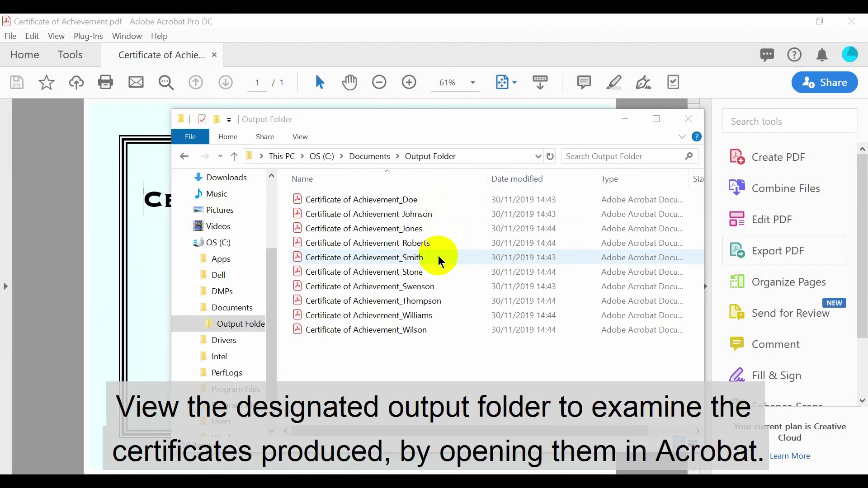
- Open the first three generated certificate PDFs, including Doe and Johnson, in Acrobat
{"action": "double_click", "coordinate": [409, 200]}
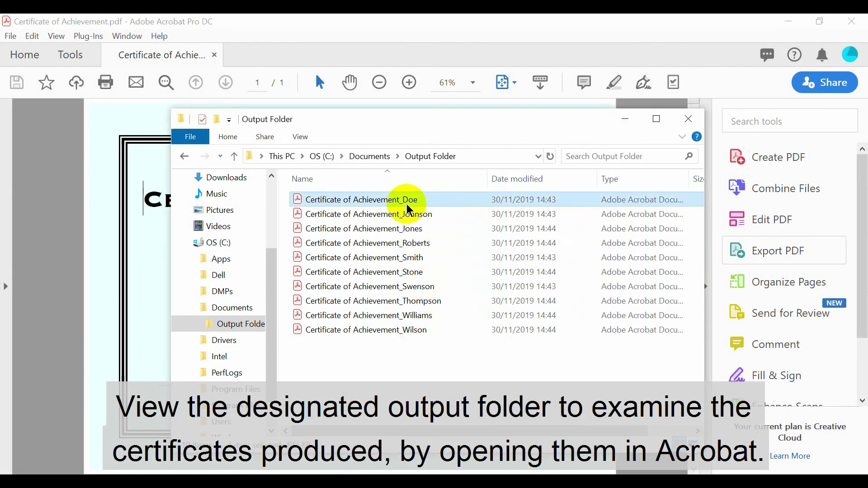
{"action": "key", "text": "alt+Tab"}
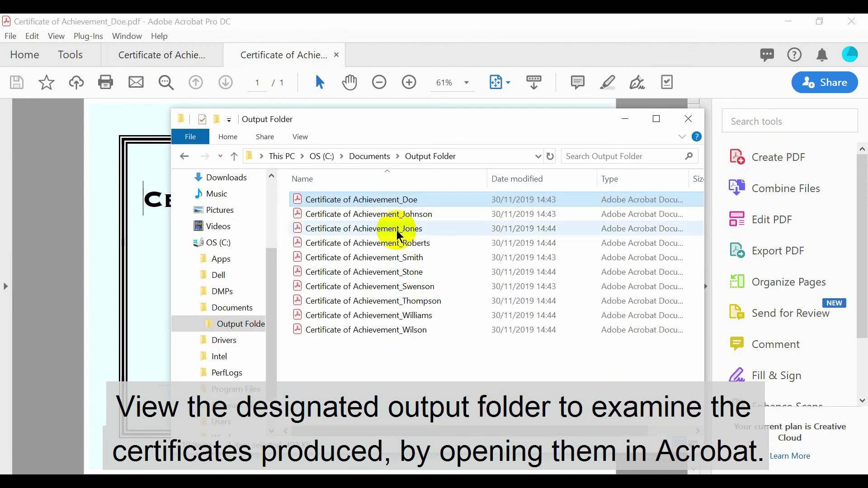
{"action": "double_click", "coordinate": [405, 223]}
{"action": "key", "text": "alt+Tab"}
{"action": "double_click", "coordinate": [400, 230]}
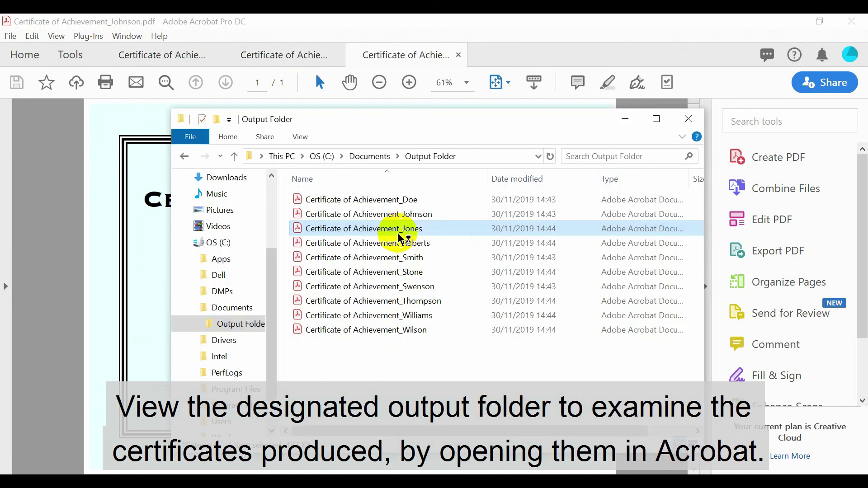